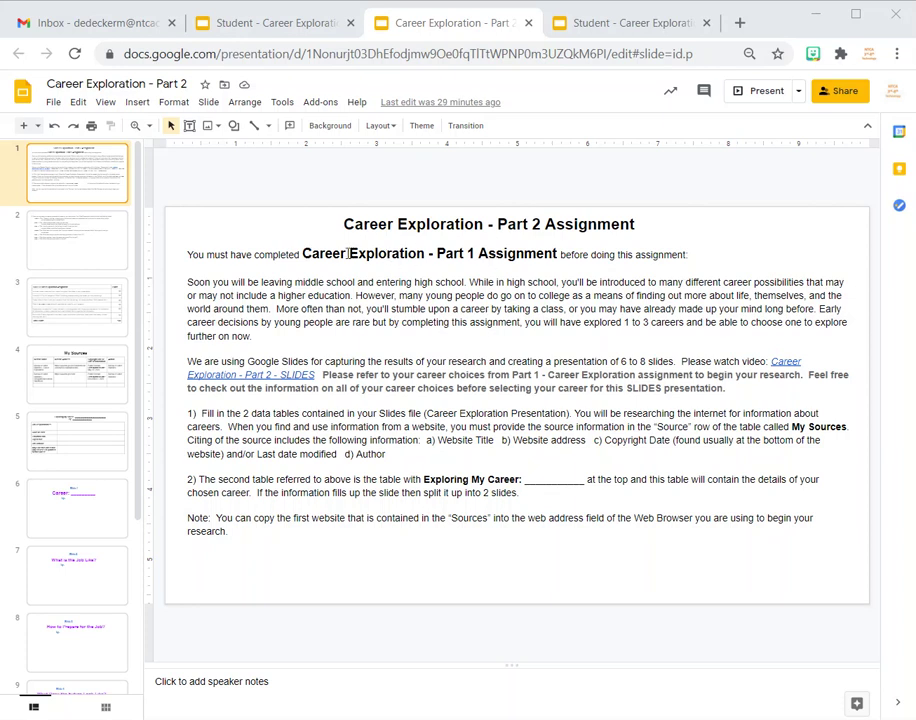
- Check the Marketing career choice in the Part 1 presentation, then return to Part 2
click(273, 27)
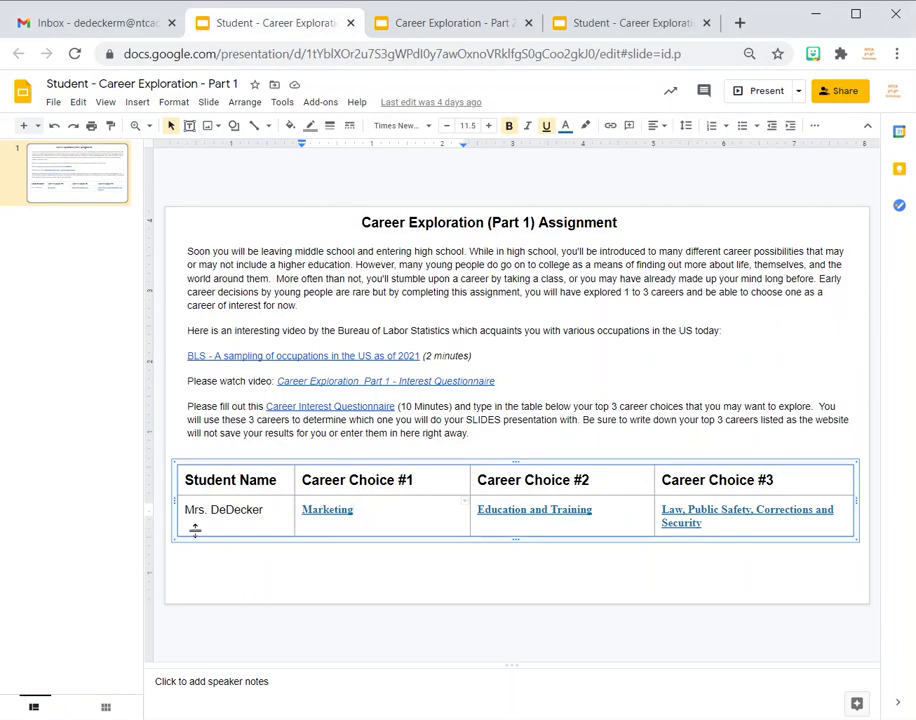
click(398, 513)
click(432, 28)
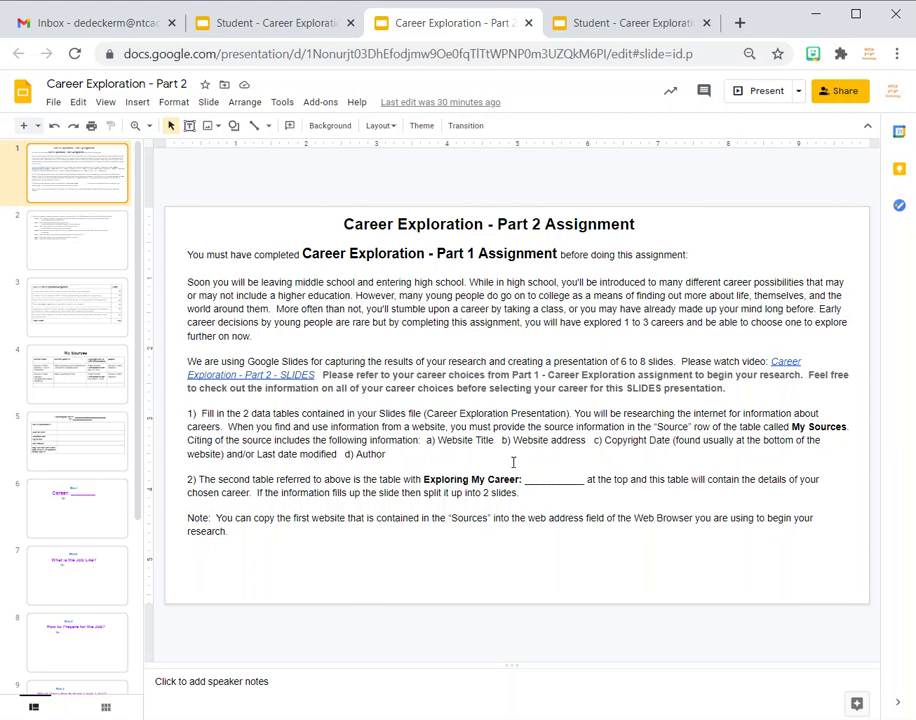
- Look over the My Sources and Exploring My Career slides, including the Job Responsibilities answer
click(90, 372)
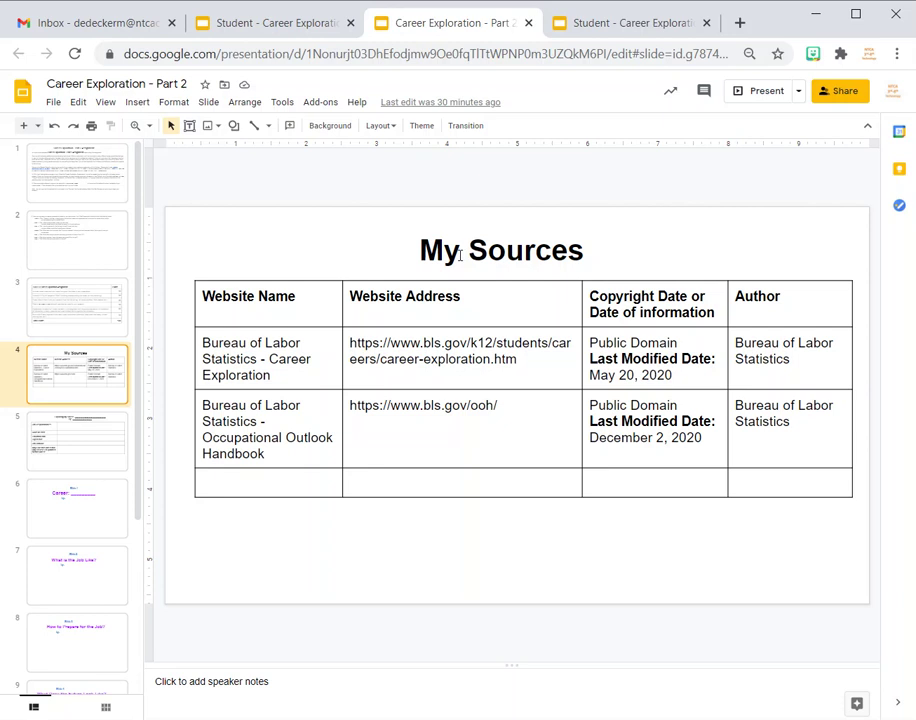
click(74, 449)
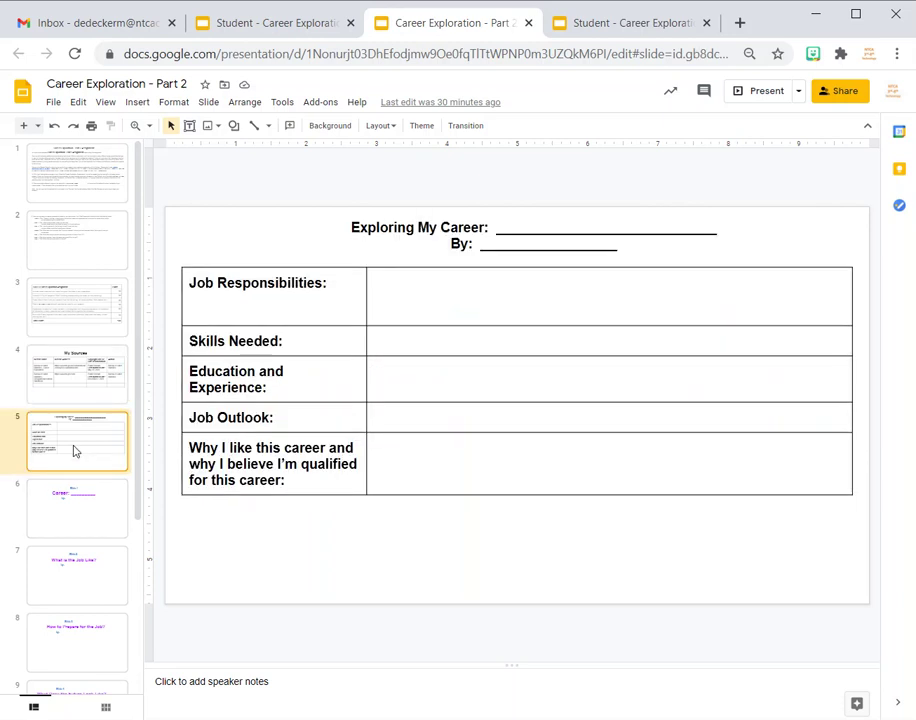
click(381, 280)
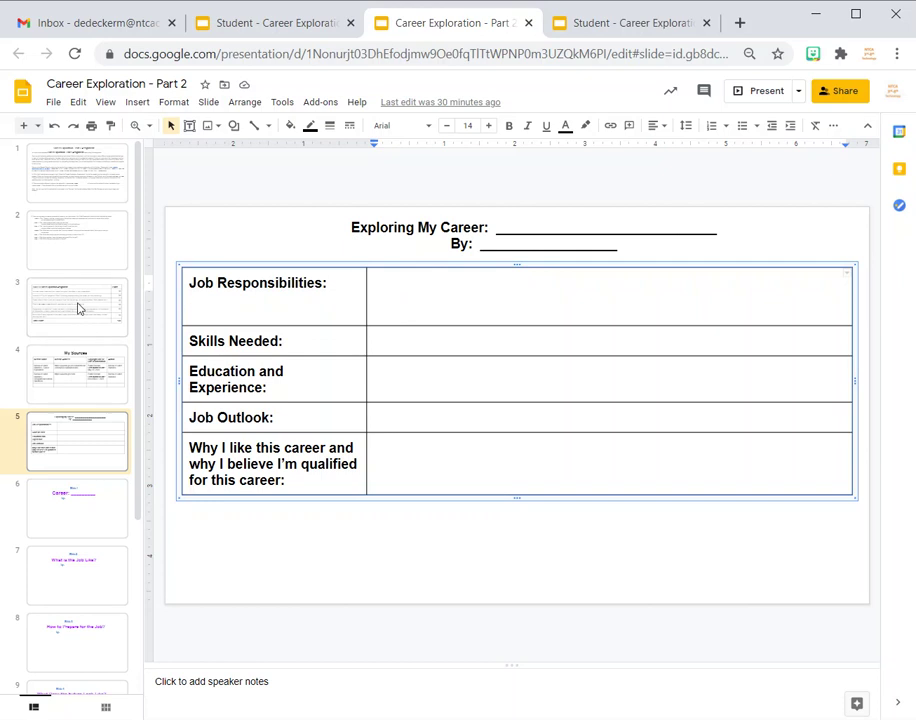
- Copy the first source's BLS career-exploration web address from the My Sources slide
click(72, 372)
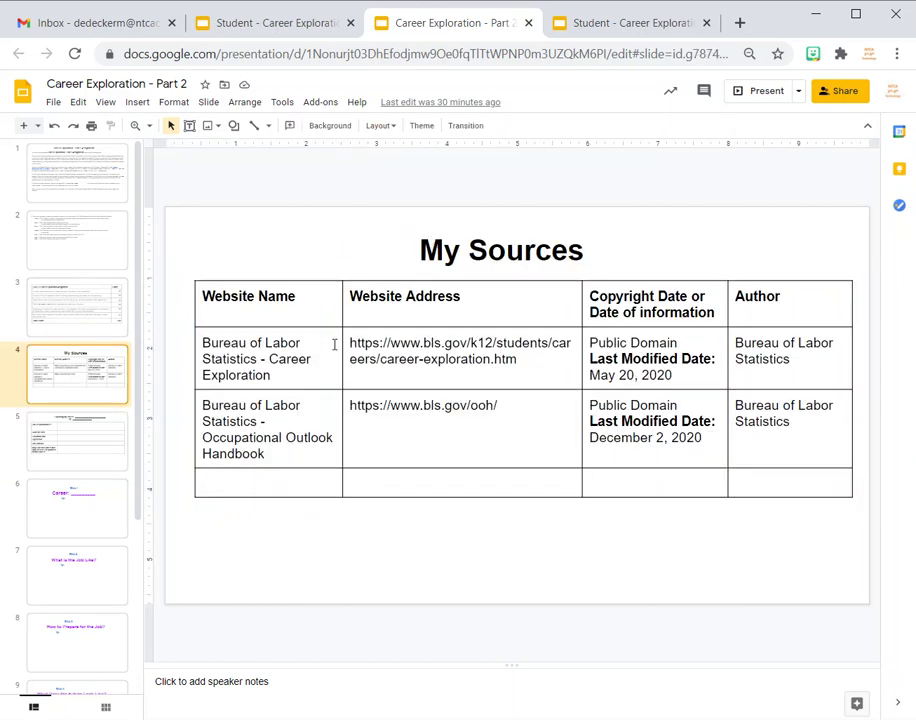
drag(349, 342, 517, 357)
key(ctrl+c)
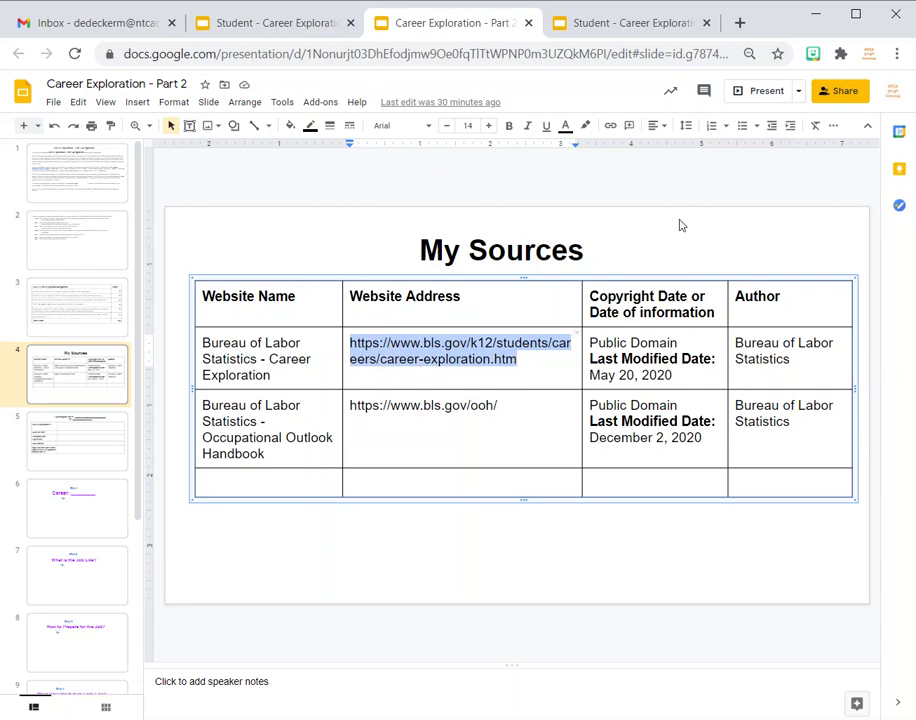
click(739, 23)
- Paste the copied BLS address into the new tab and load the K-12 Career Exploration page
click(172, 53)
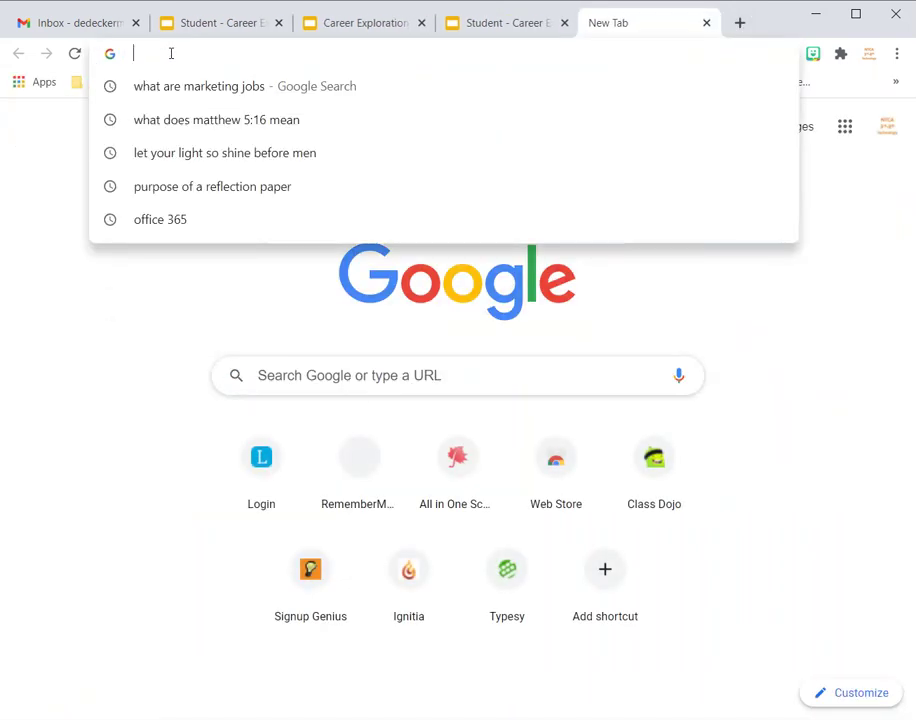
key(ctrl+v)
key(Return)
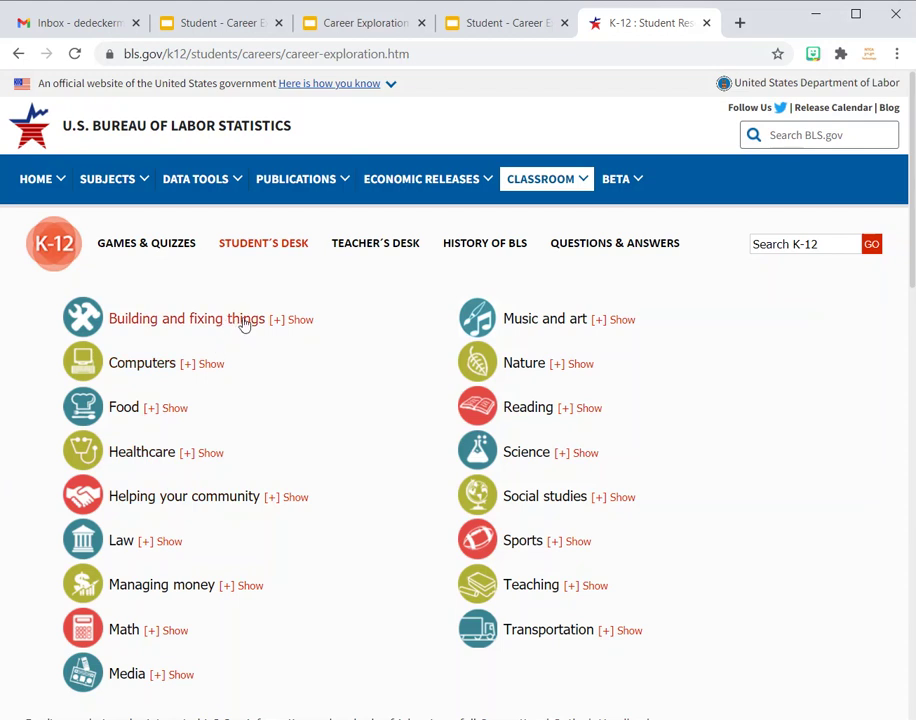
- Expand the BLS career interest lists down to Law and open the Lawyers handbook page
click(280, 322)
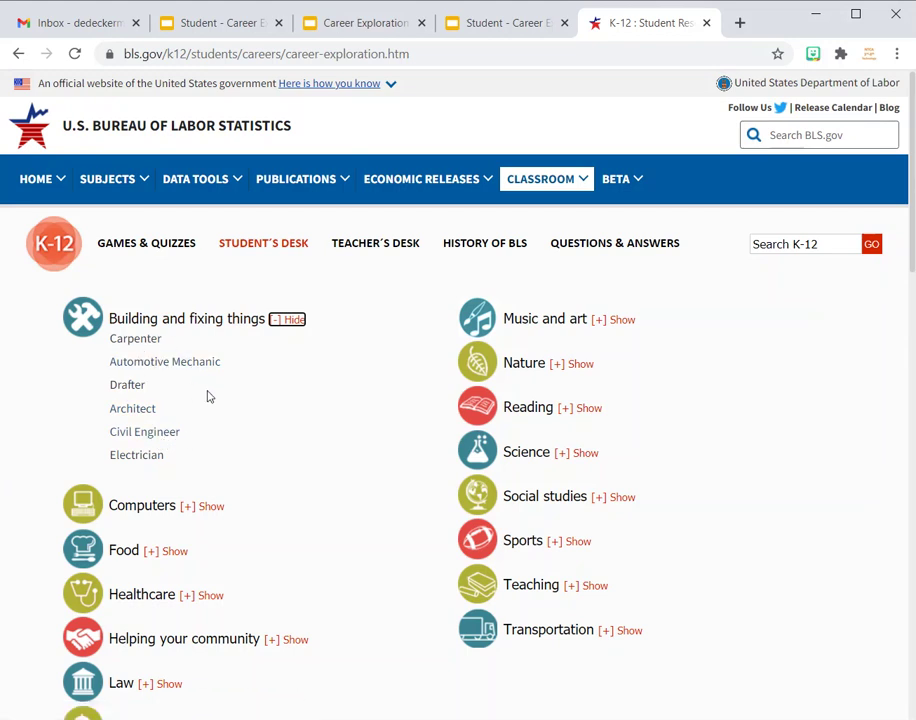
click(598, 322)
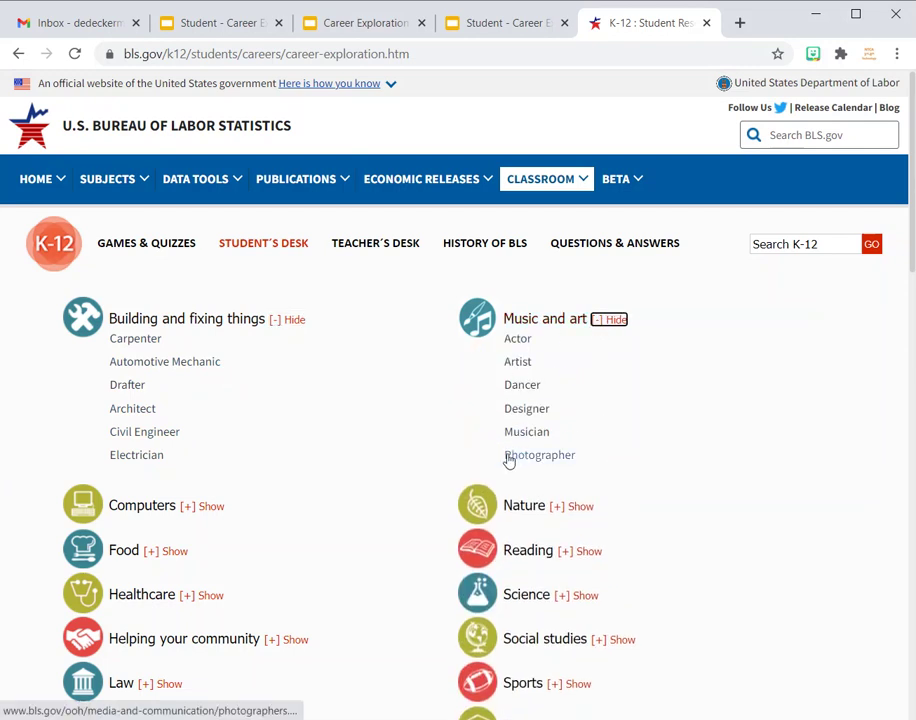
click(557, 686)
scroll(697, 587, down, 5)
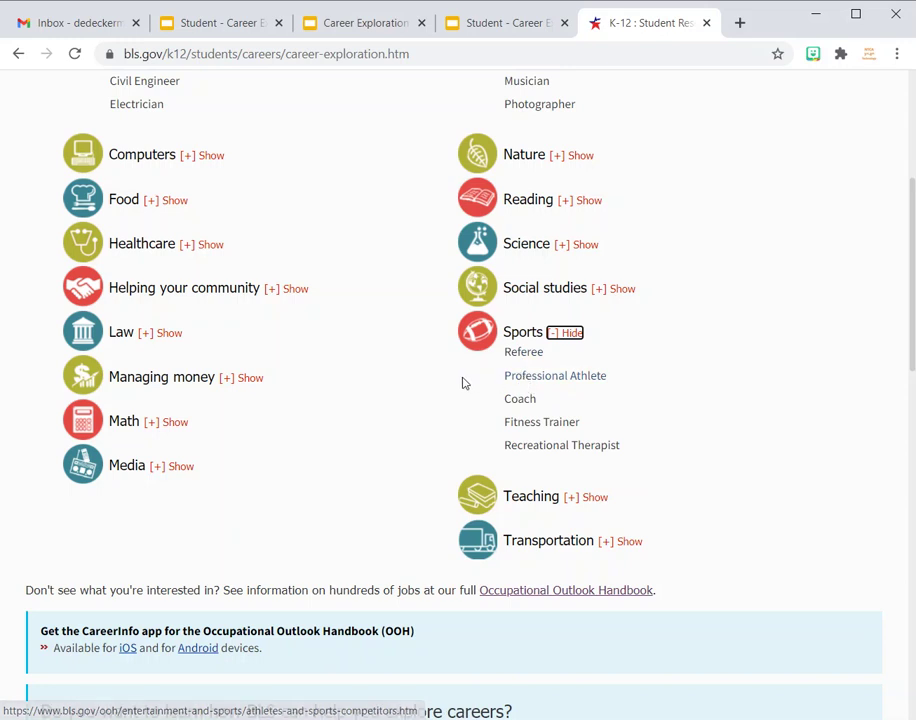
click(146, 336)
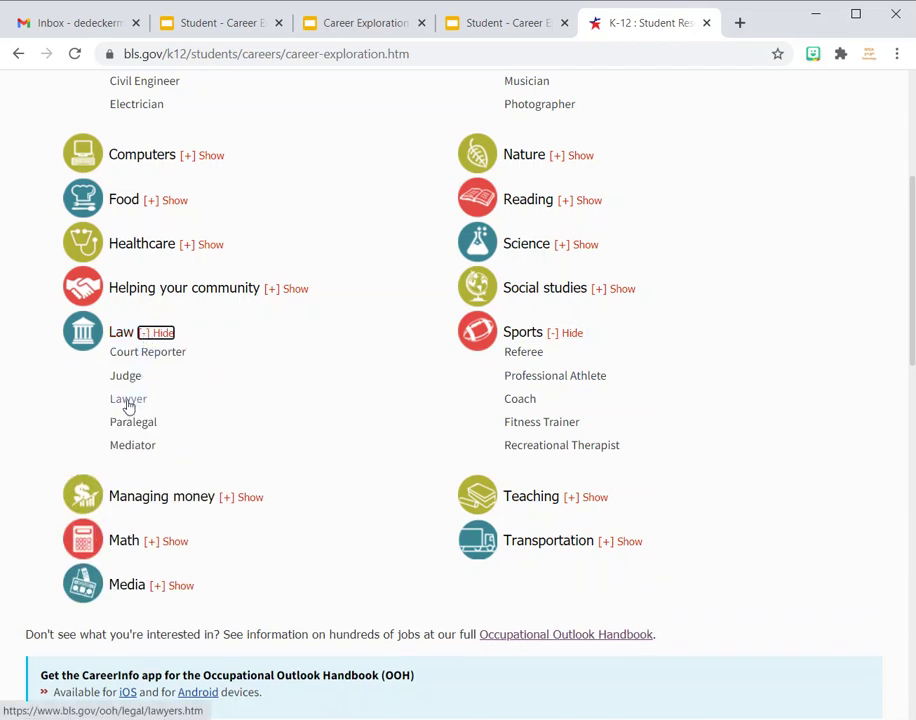
click(128, 400)
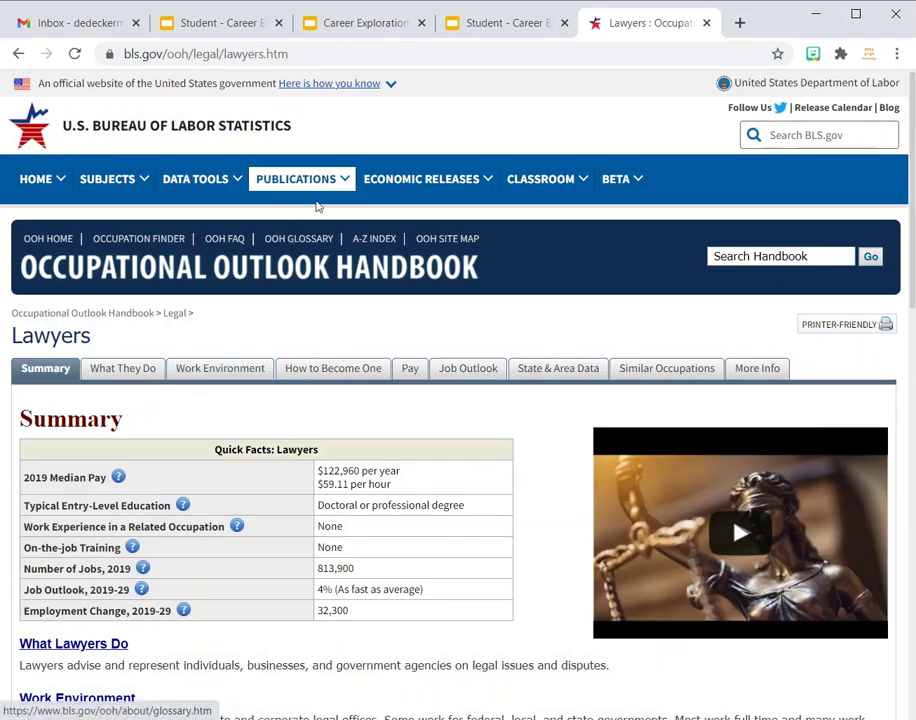
click(488, 28)
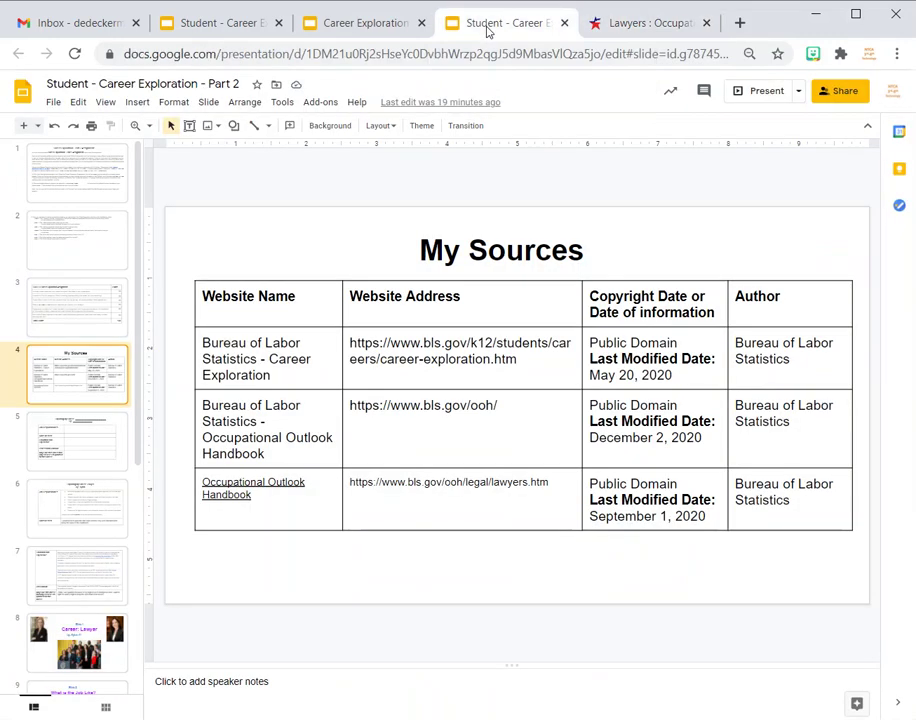
click(81, 440)
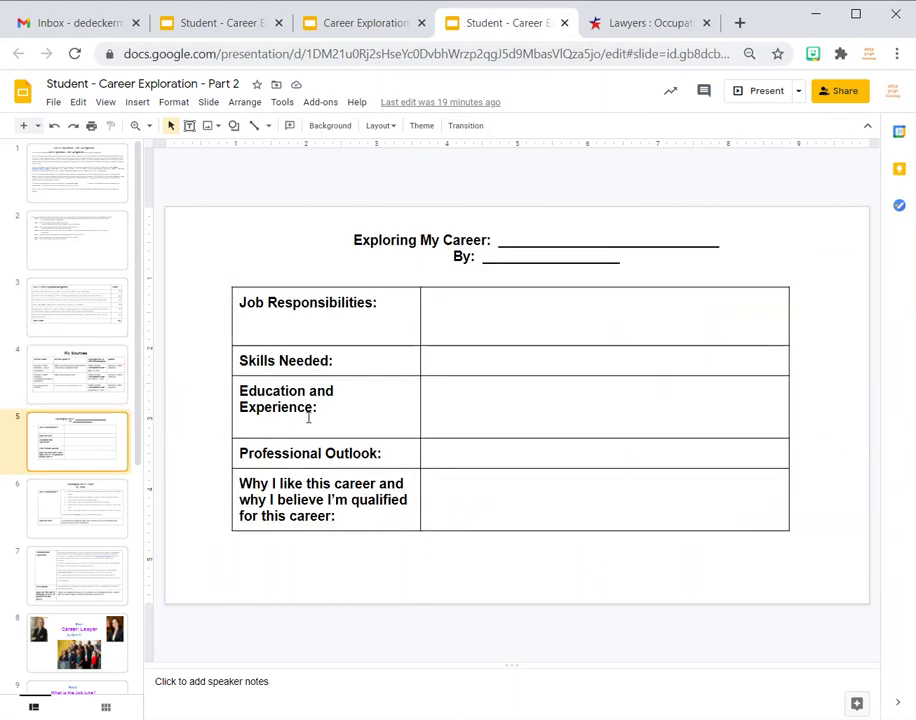
click(443, 299)
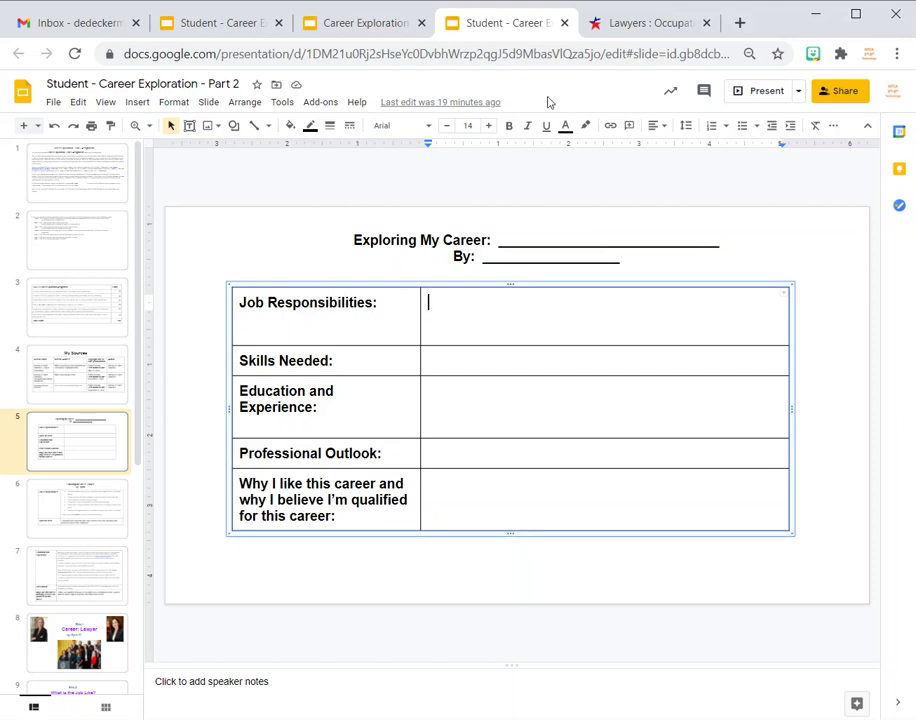
click(632, 24)
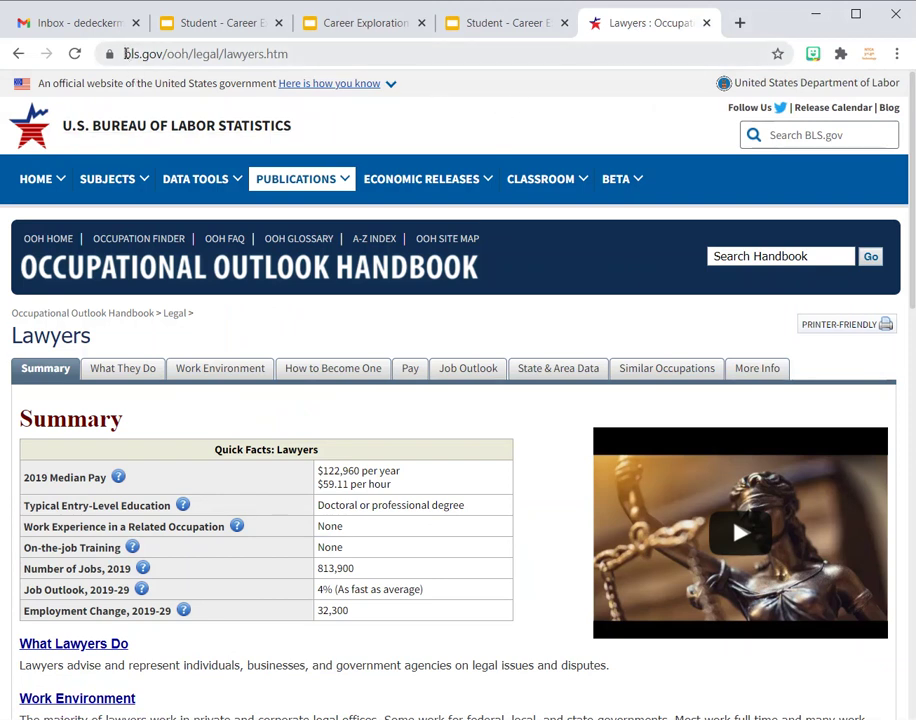
- Copy the Lawyers page URL into the third row's Website Address cell of the My Sources table
drag(125, 54, 291, 51)
key(ctrl+c)
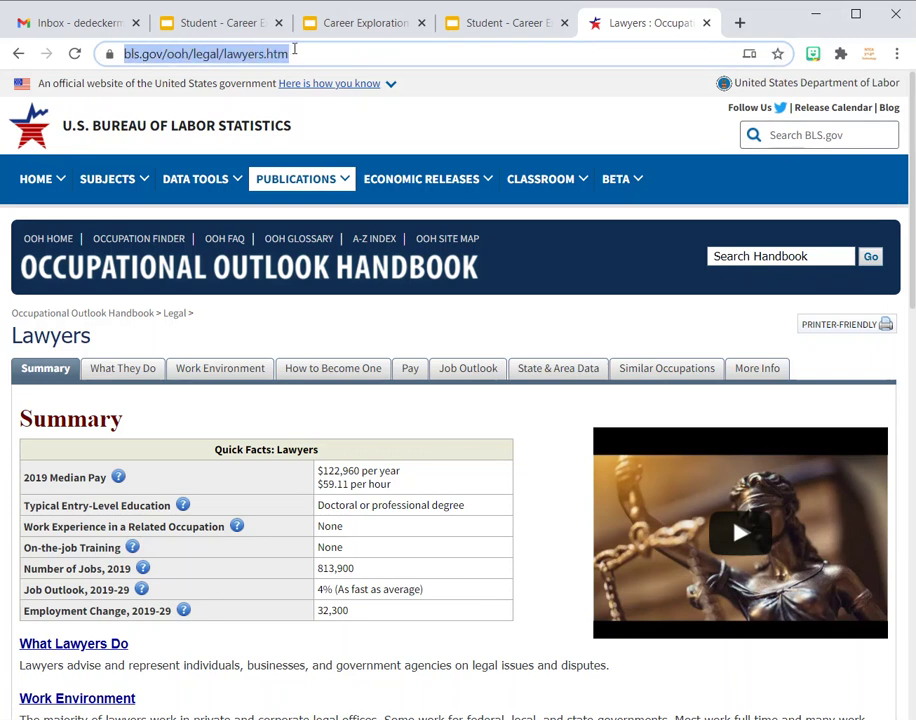
click(358, 23)
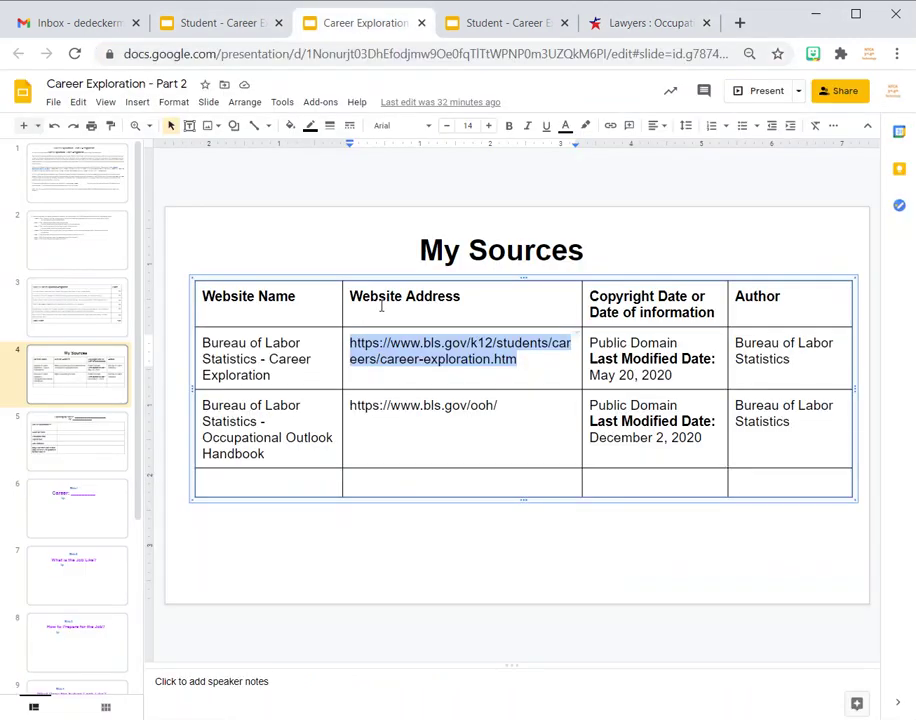
click(366, 483)
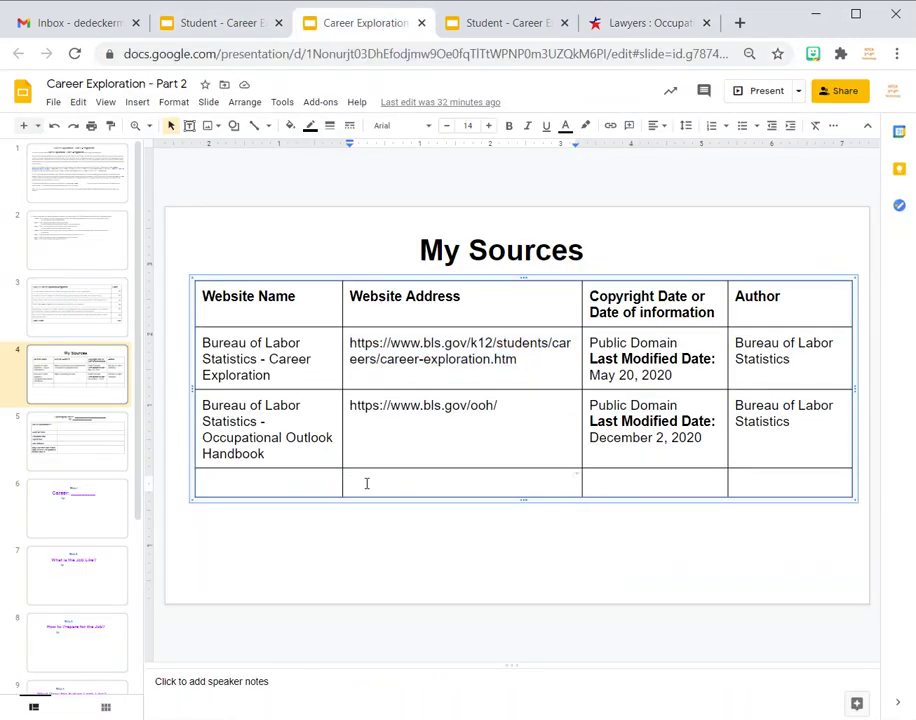
key(ctrl+v)
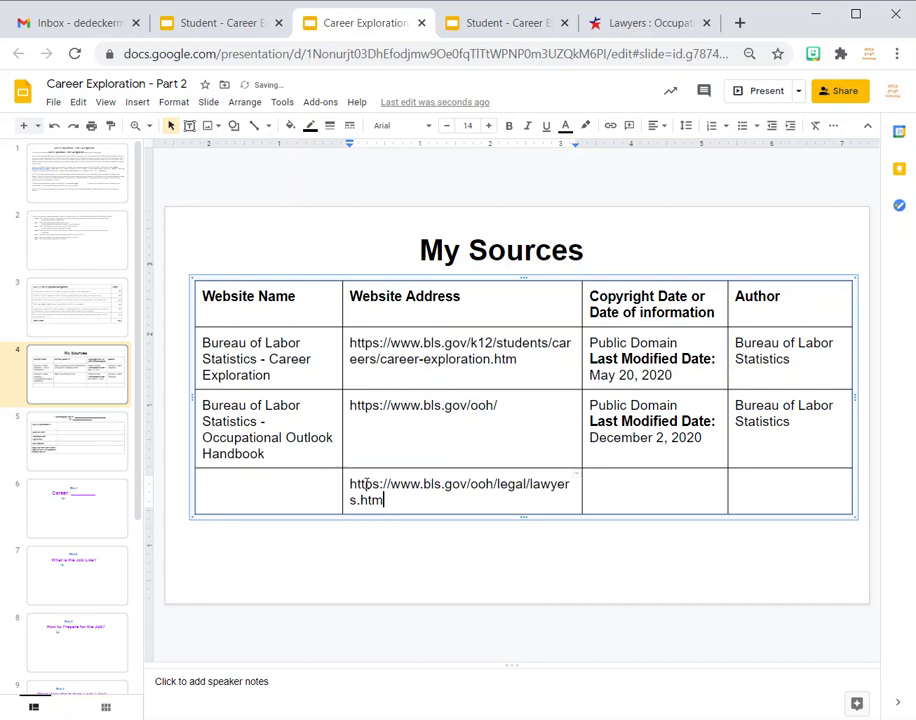
click(252, 499)
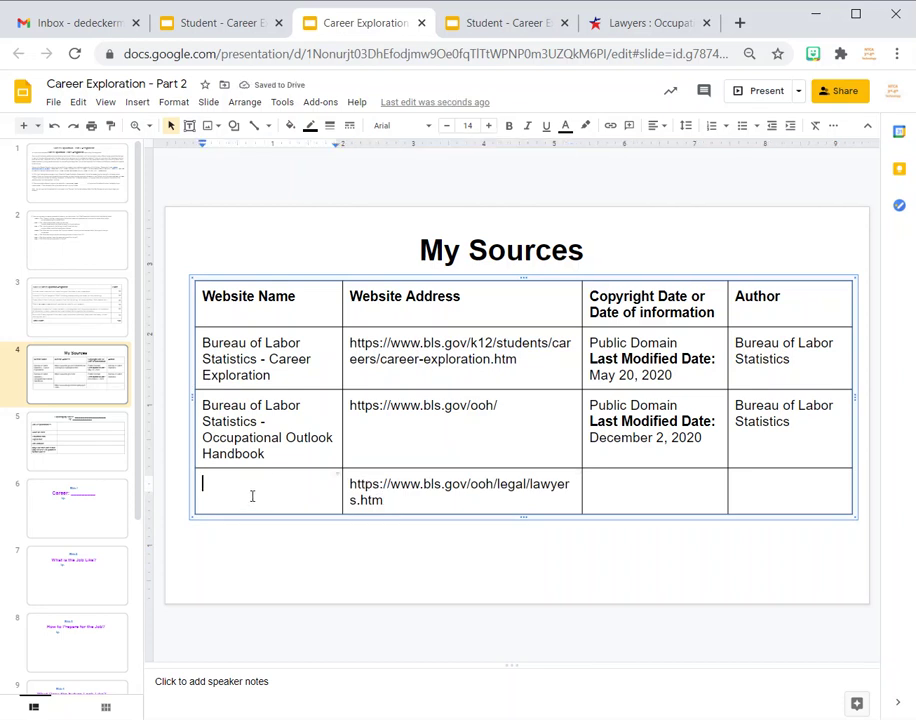
click(670, 22)
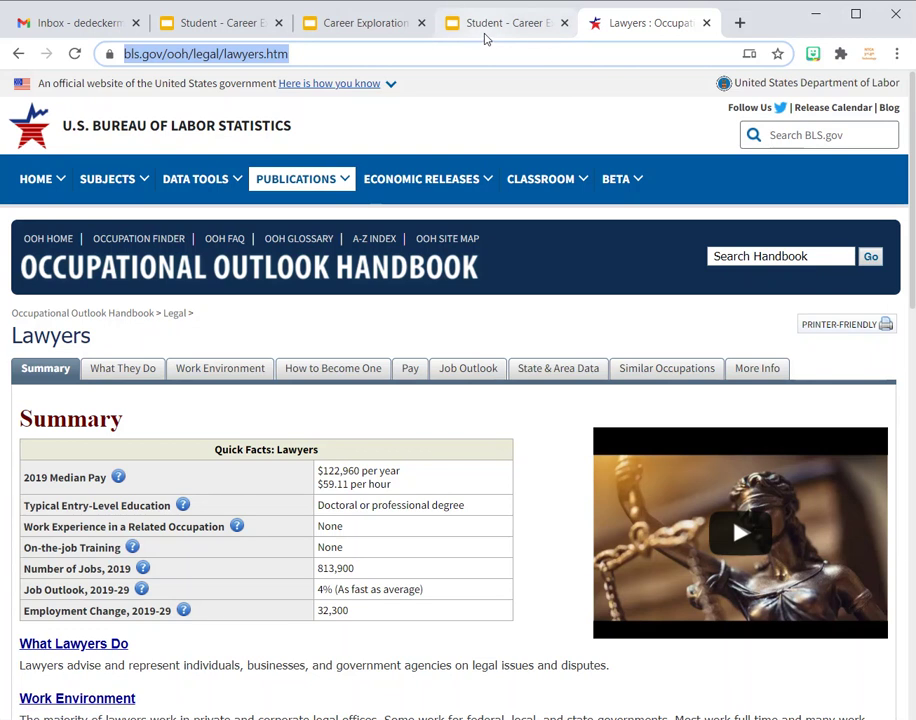
- Fill the third row's Website Name cell with 'Occupational Outlook Handbook Lawyers', reusing row two's text
click(340, 25)
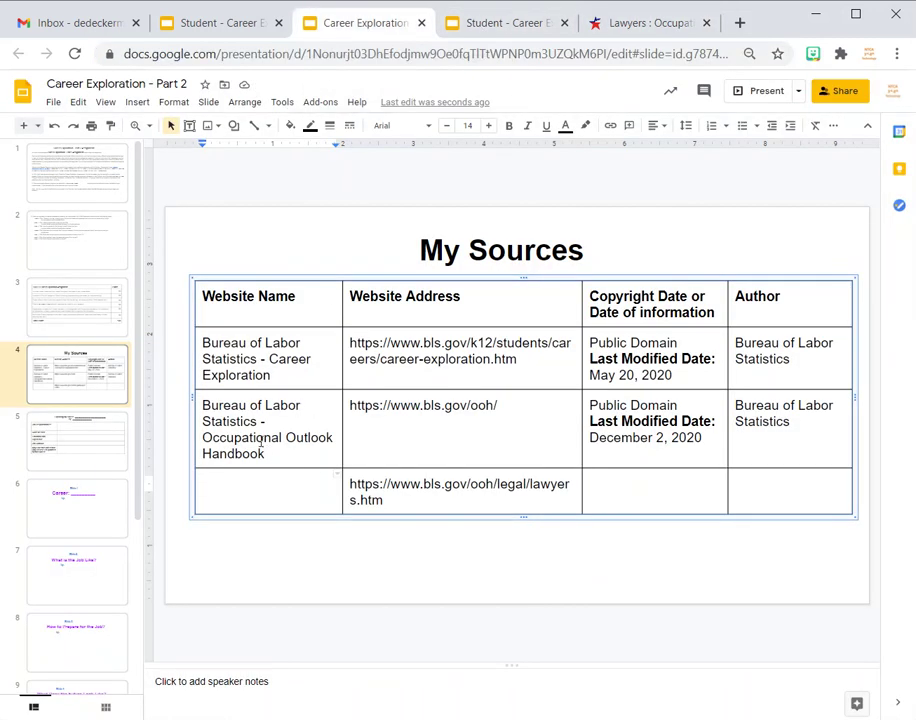
drag(206, 441, 275, 453)
key(ctrl+c)
click(234, 485)
key(ctrl+v)
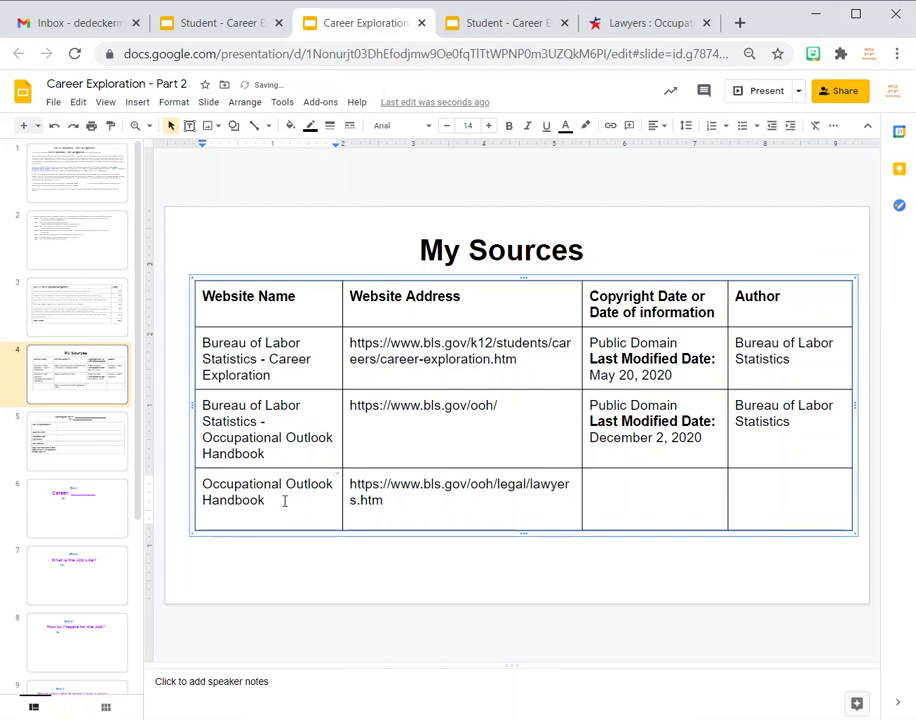
text(Lawyera)
key(BackSpace)
text(s)
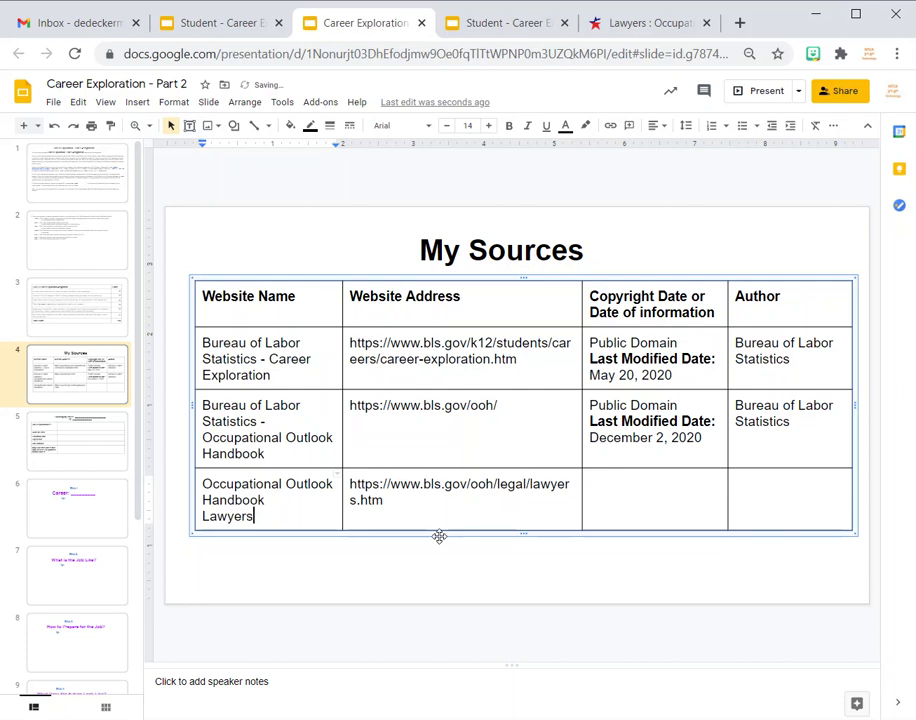
click(656, 493)
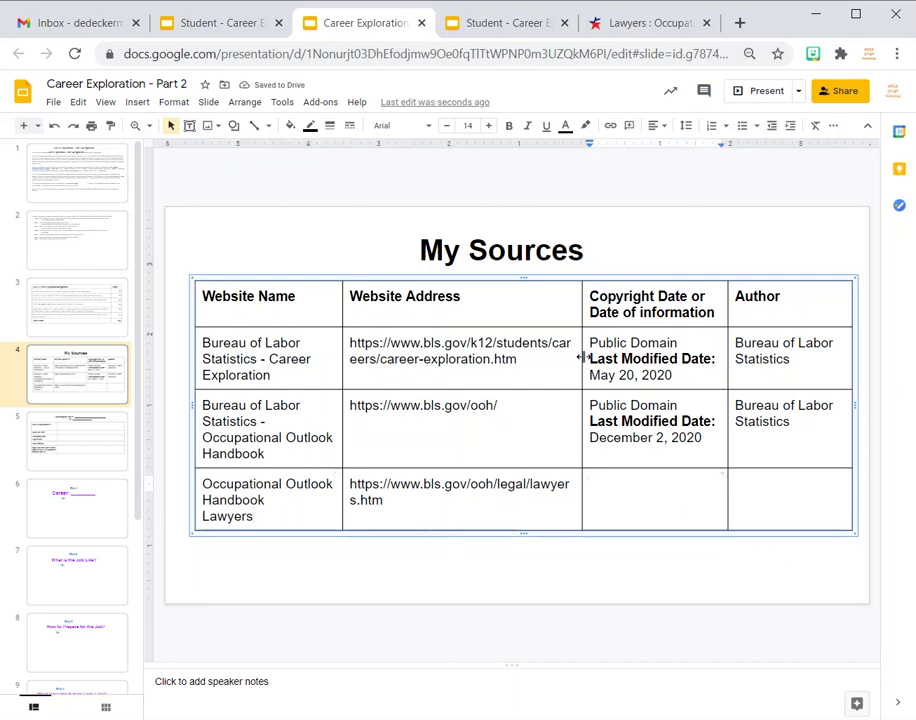
click(614, 23)
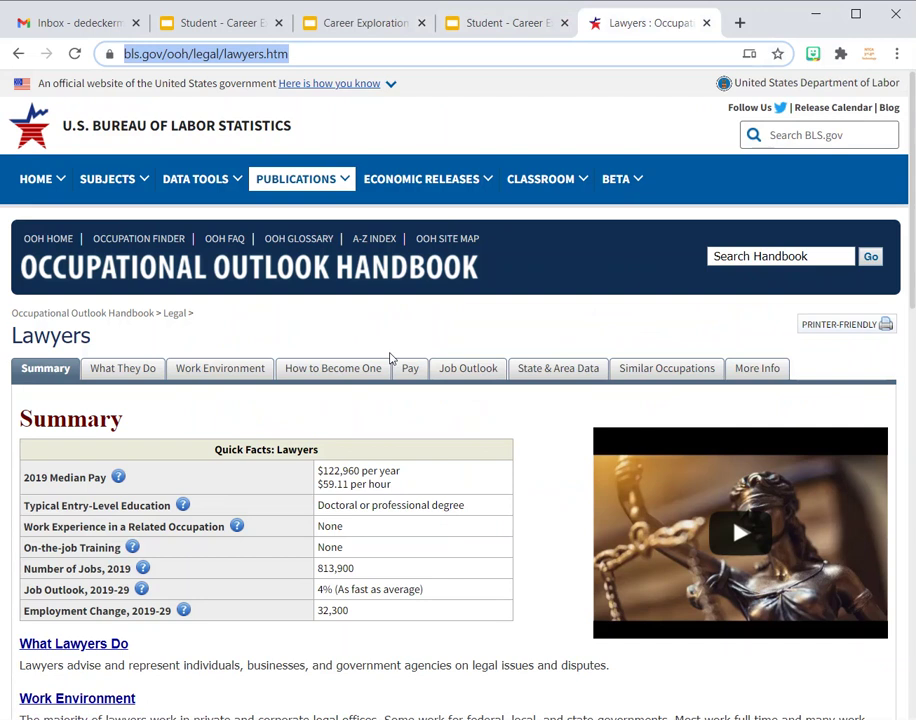
- Copy the Lawyers page's last-modified date, September 1, 2020, into the third row's Copyright cell
scroll(311, 404, down, 8)
scroll(311, 404, down, 3)
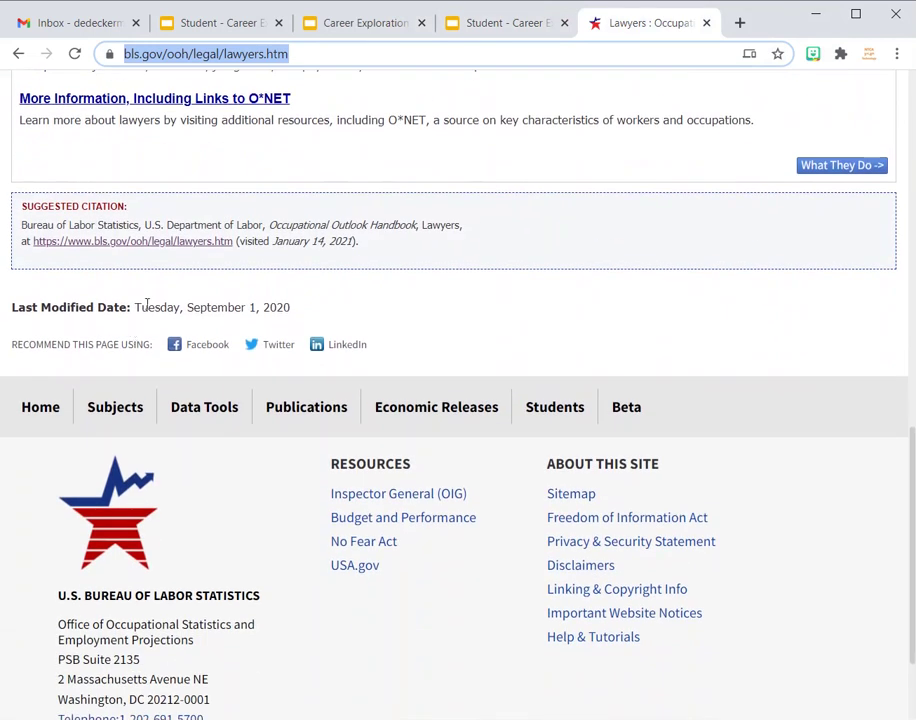
drag(188, 307, 291, 311)
key(ctrl+c)
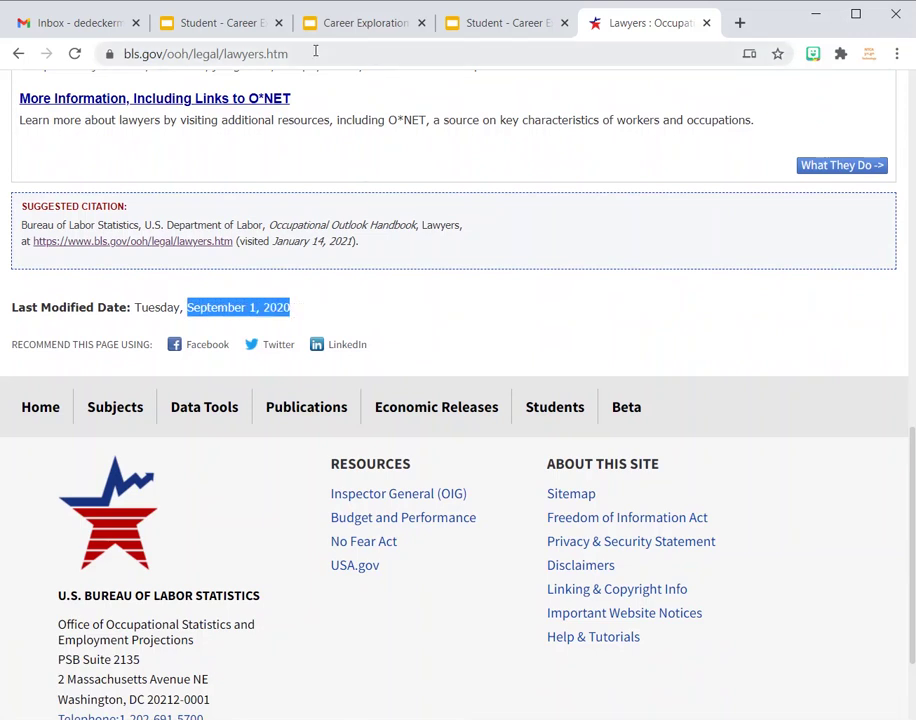
click(330, 23)
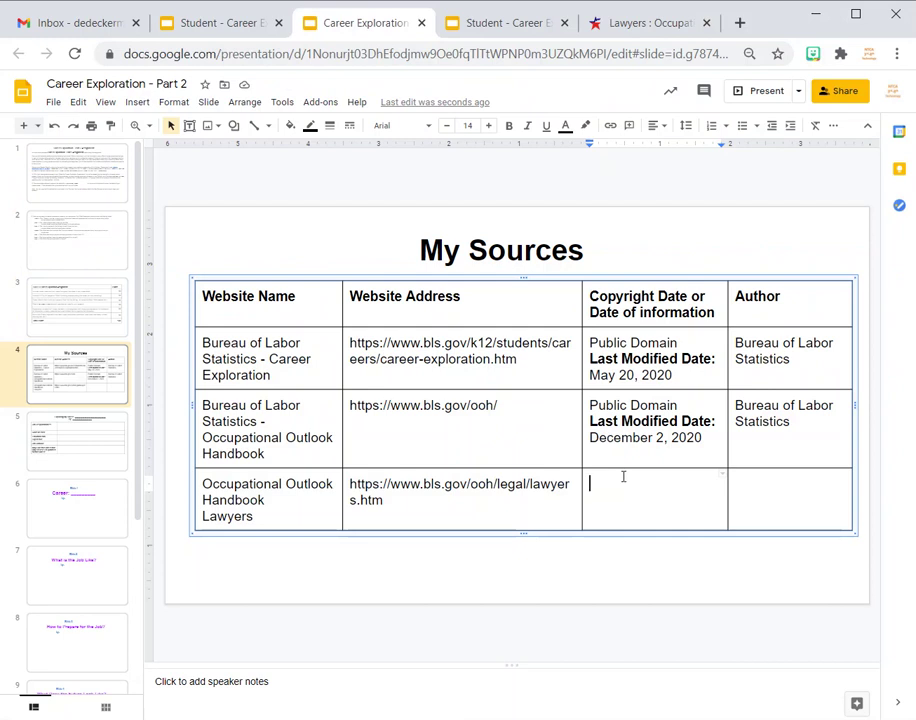
key(ctrl+v)
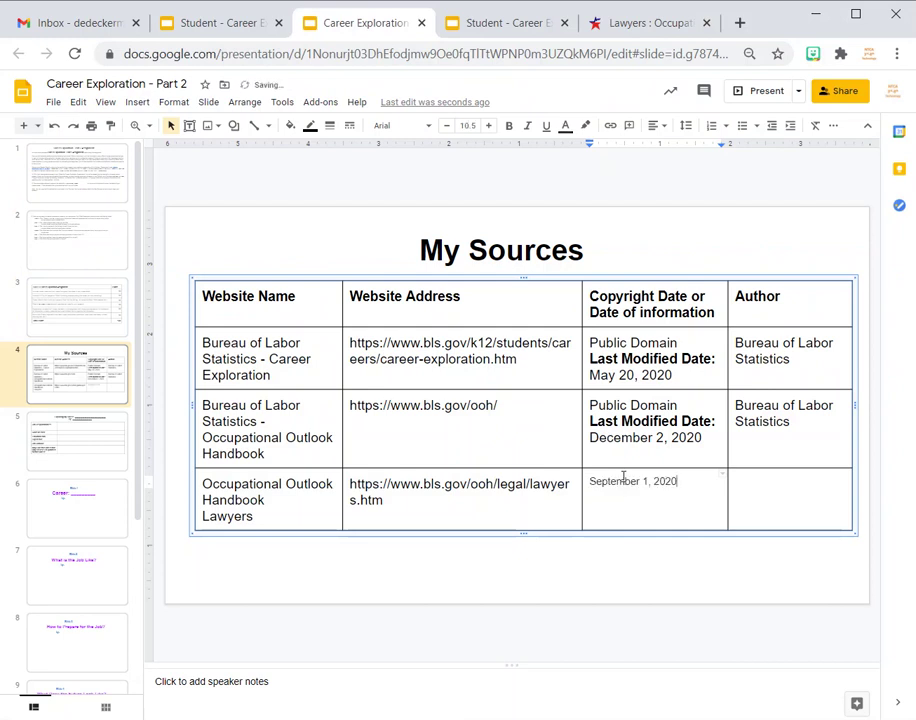
click(732, 490)
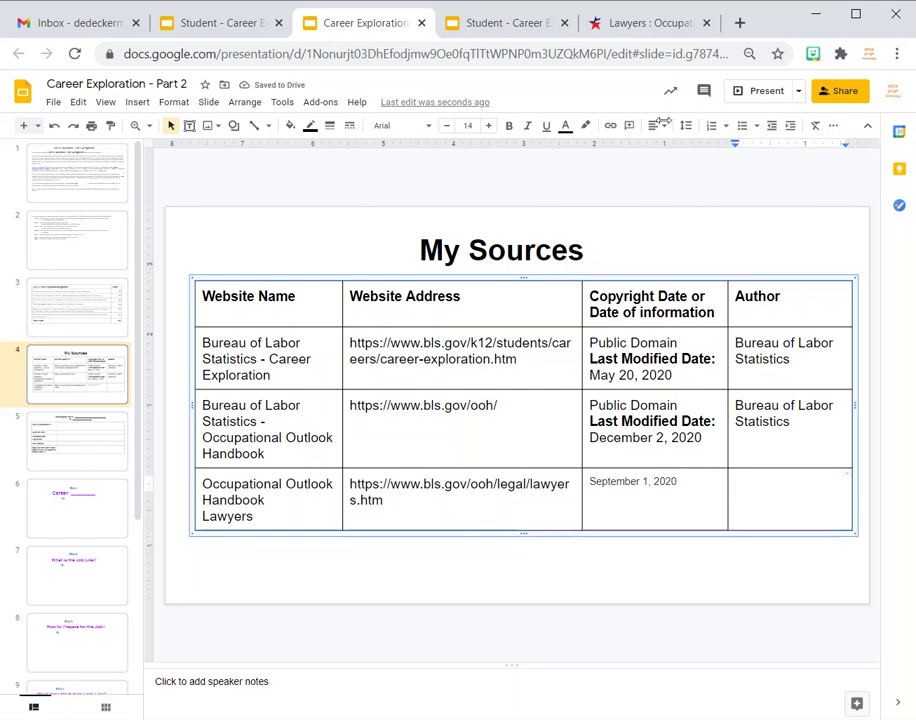
click(634, 24)
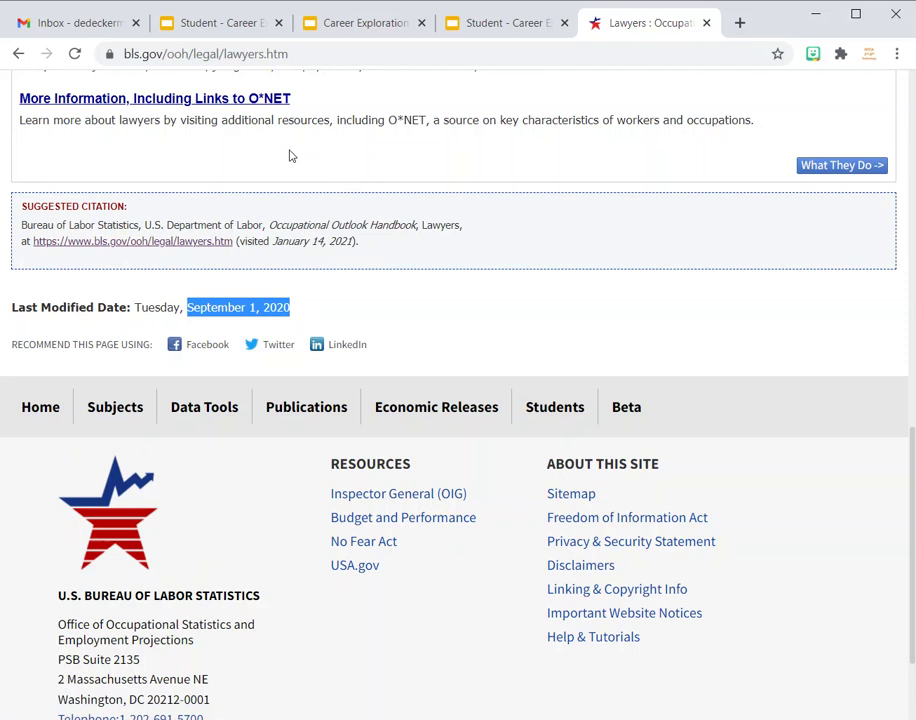
- Enter 'Bureau of Labor Statistics' in the third row's Author cell
click(352, 25)
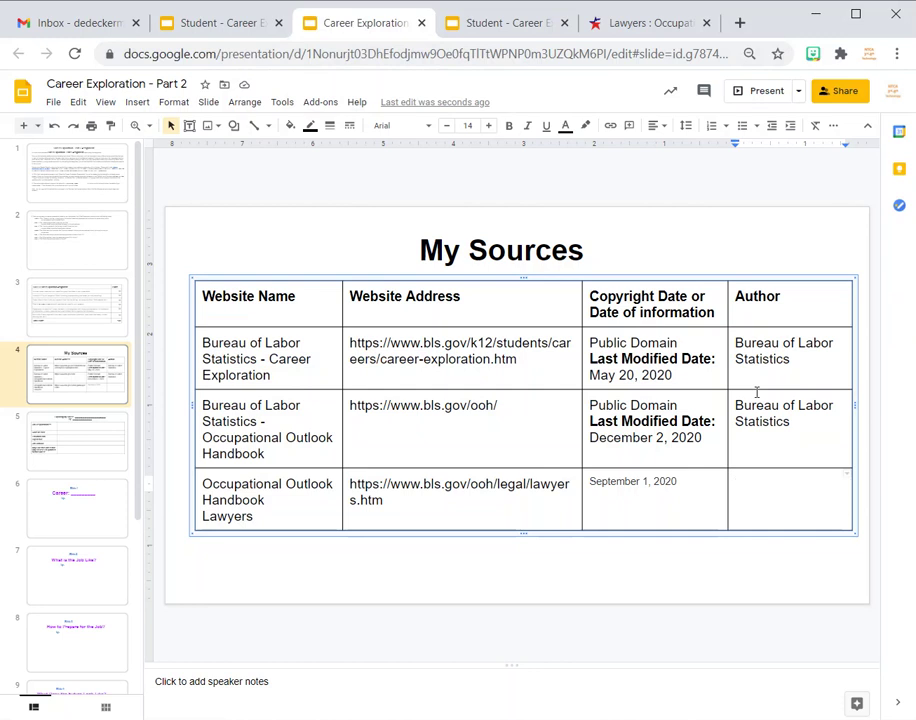
text(Bureau)
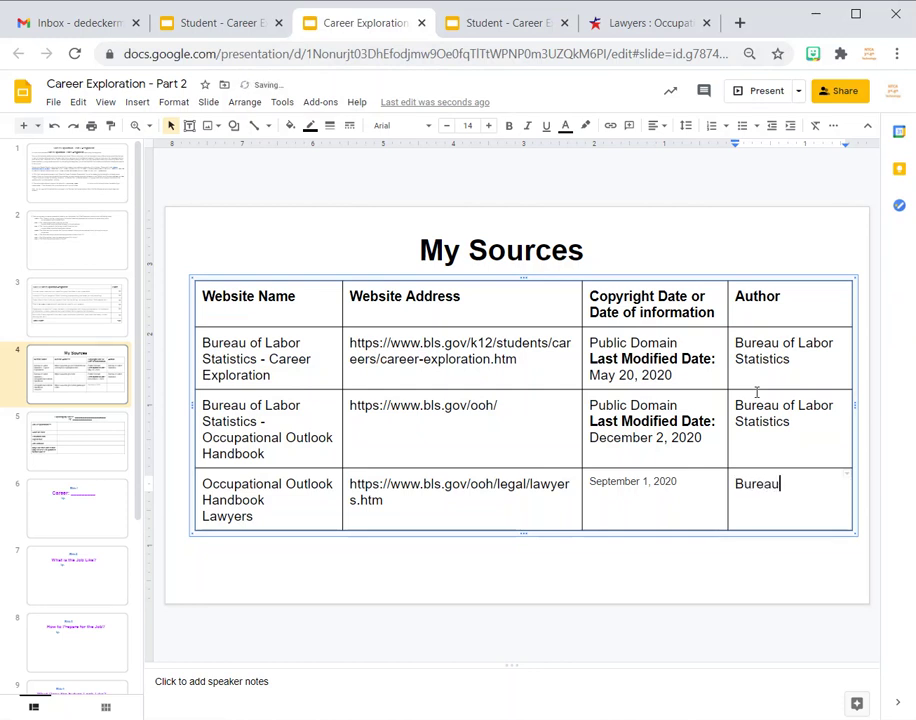
text( of Labor Statistics)
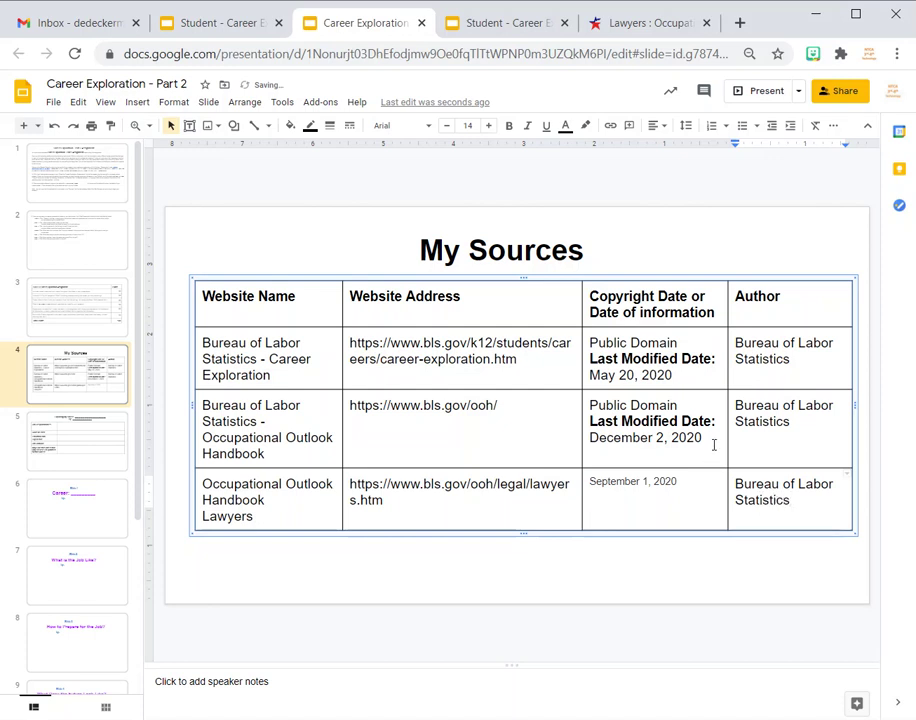